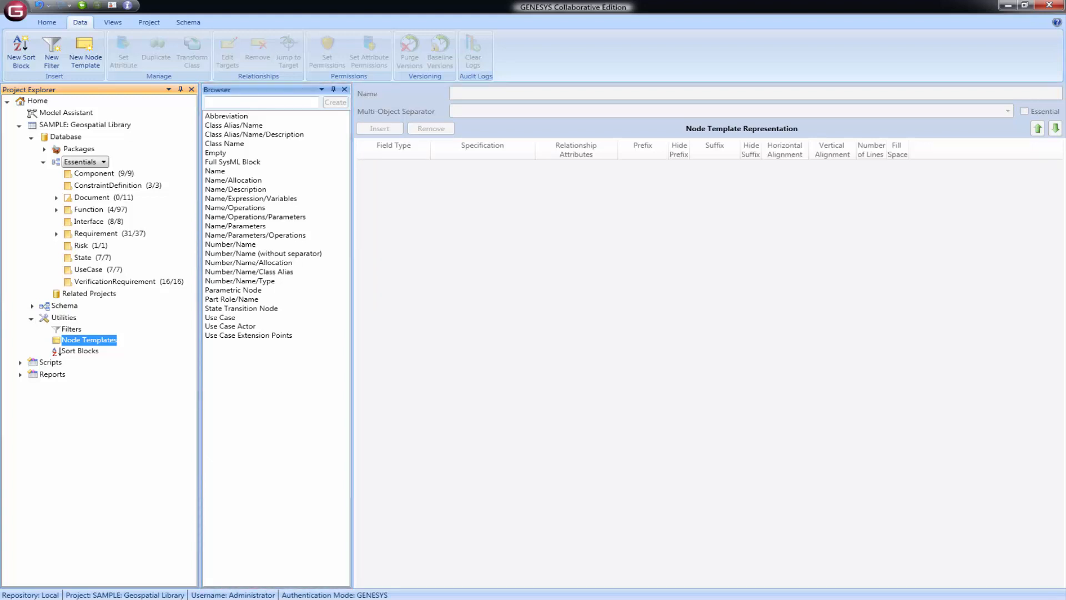
- Create a node template named "New Node Template" and set its multi-object separator to DottedLine
click(265, 102)
text(N)
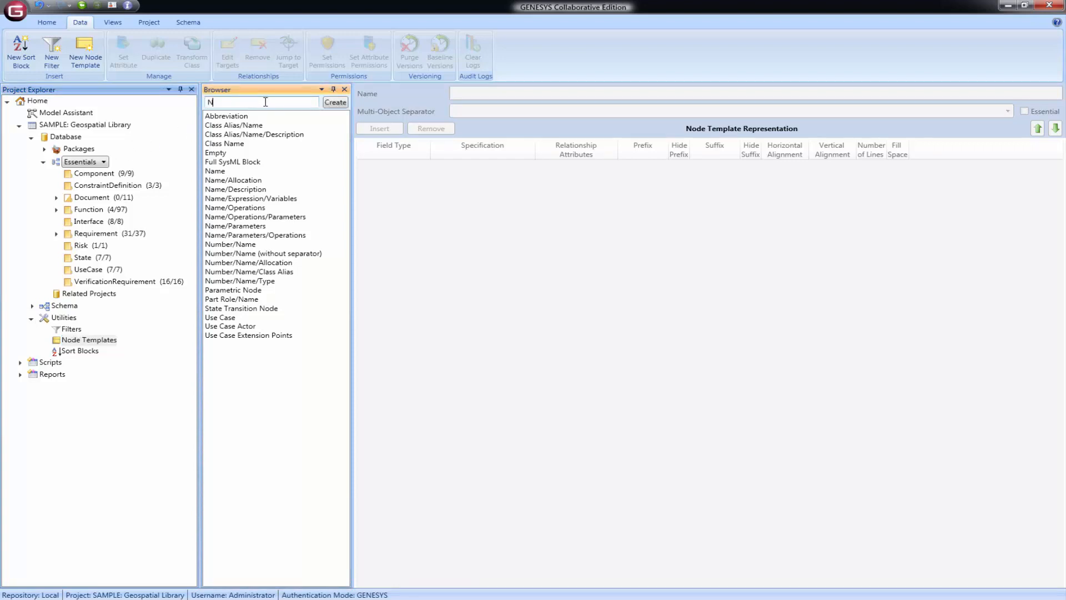
text(ew Node Template)
click(332, 104)
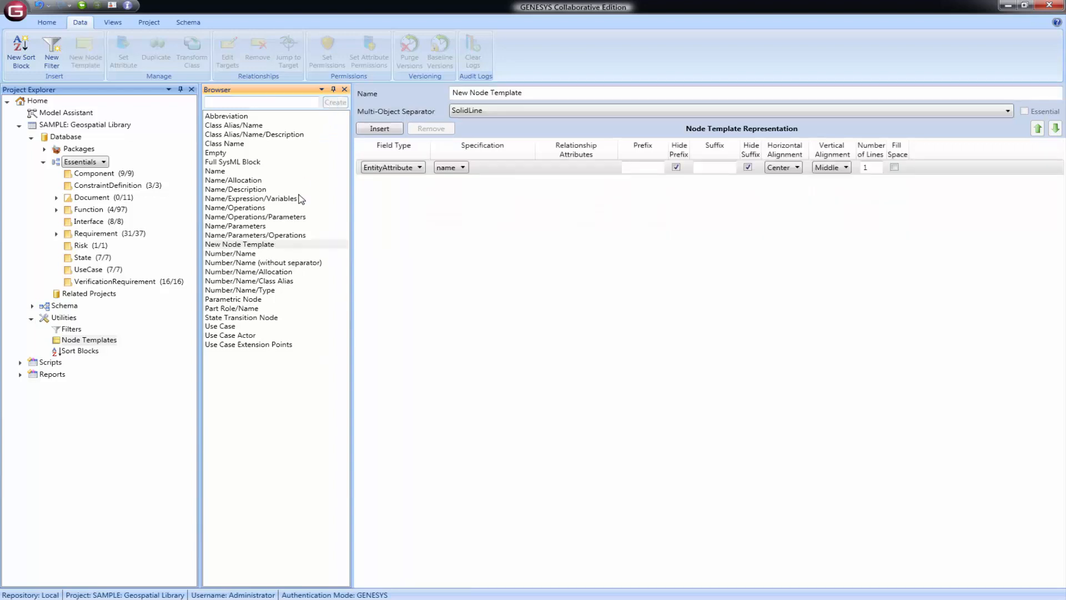
click(272, 247)
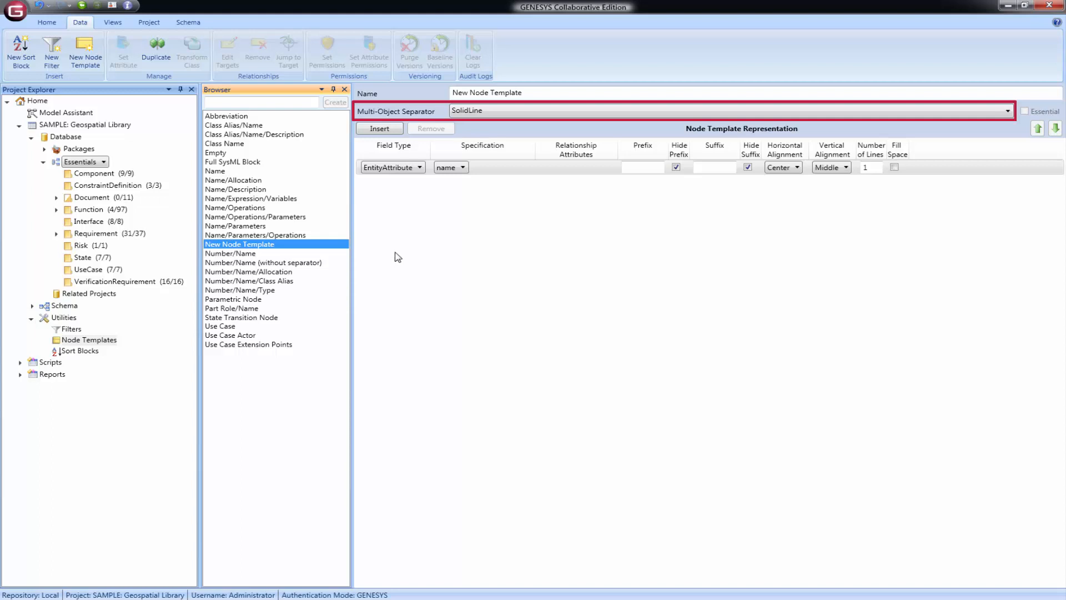
click(517, 115)
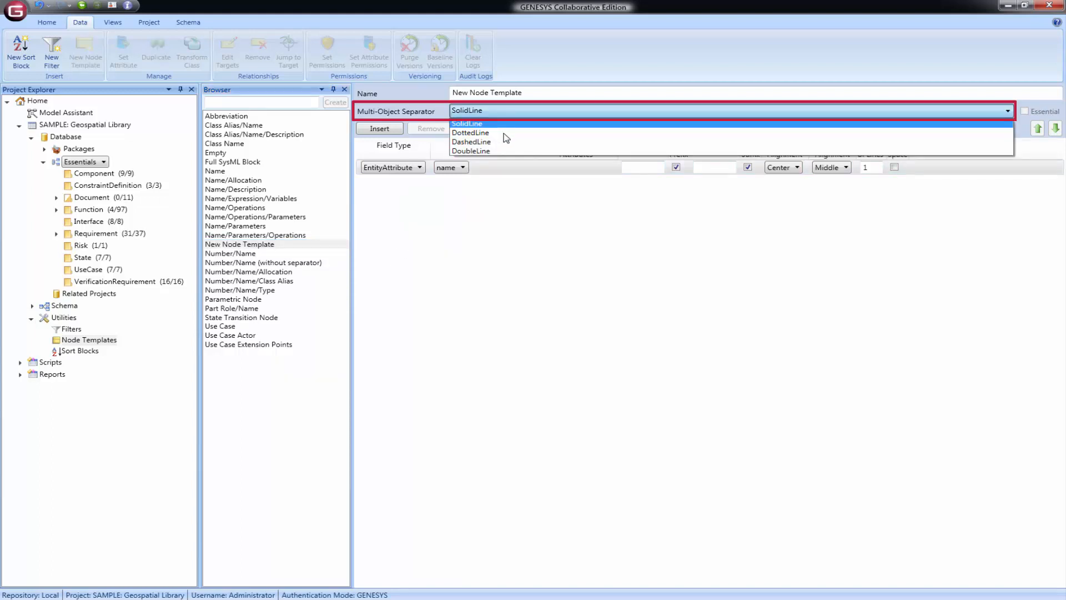
click(498, 134)
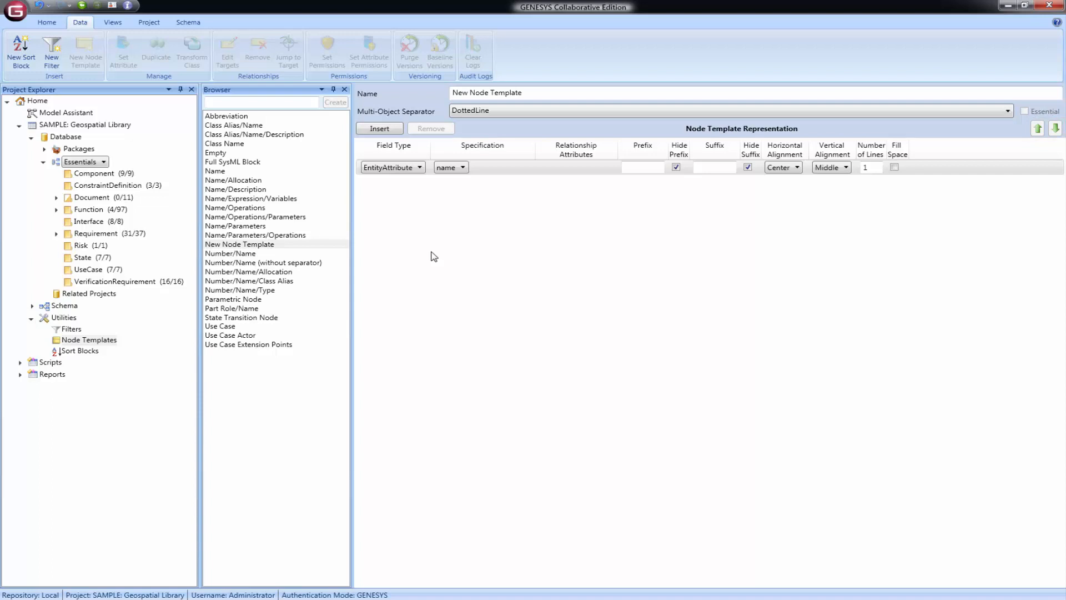
- Insert a row below the name attribute in the node template and make it a SolidLine separator
click(511, 173)
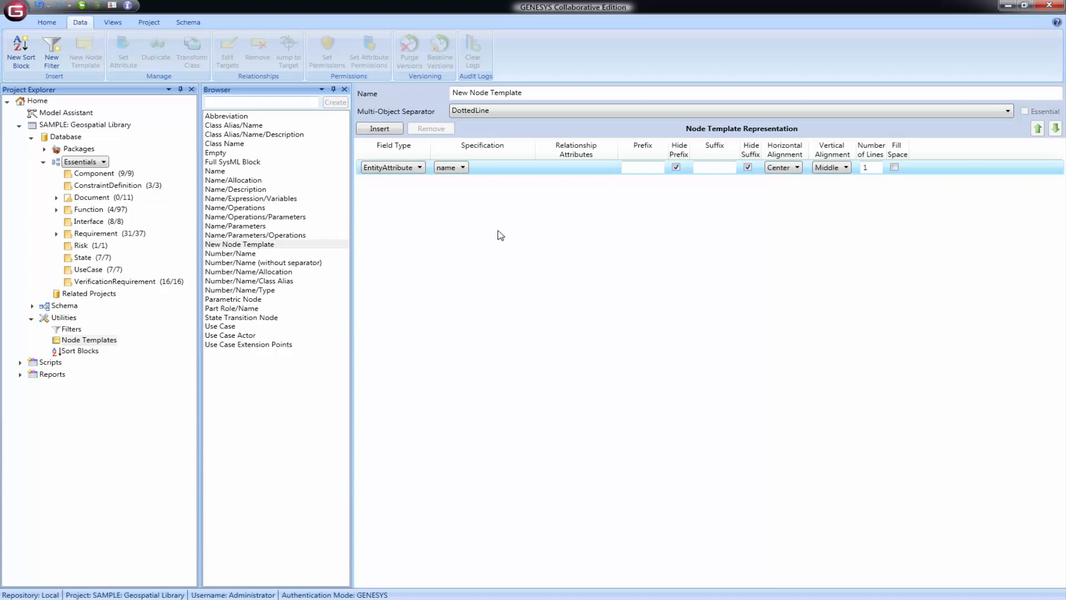
click(377, 129)
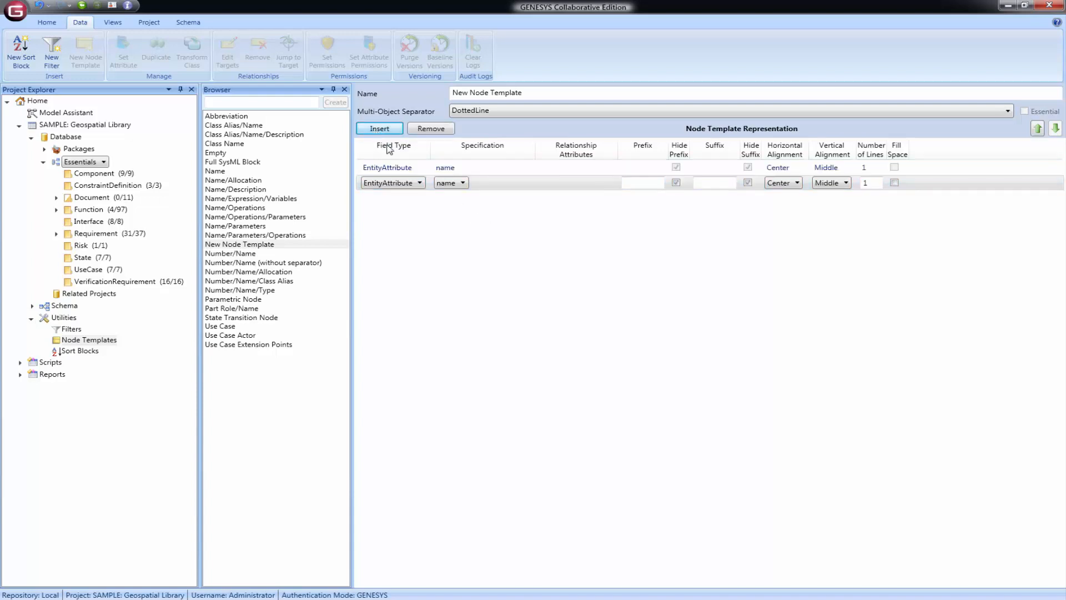
click(419, 183)
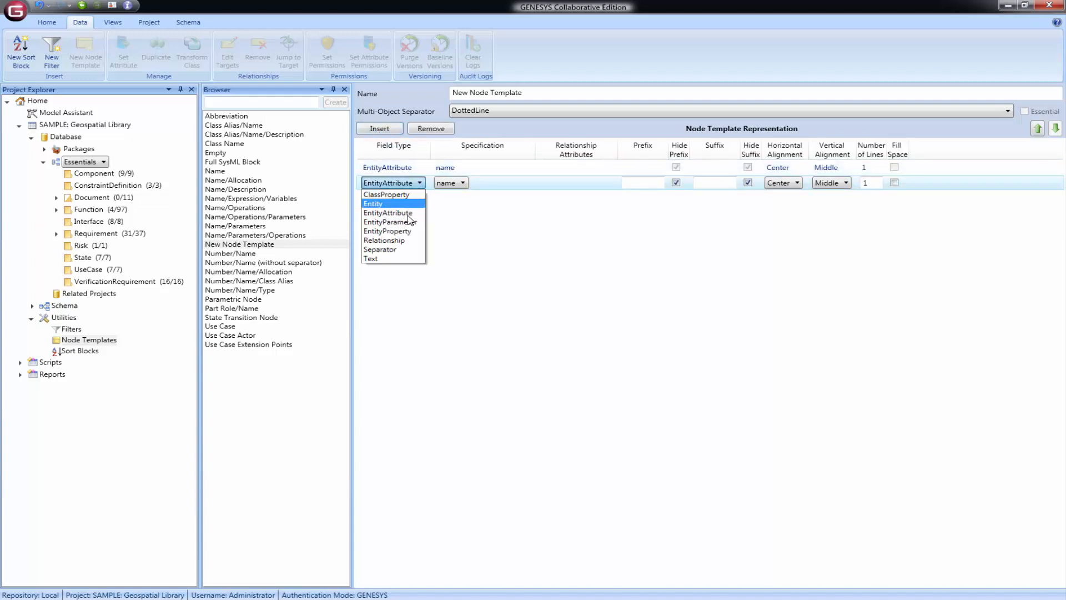
click(392, 249)
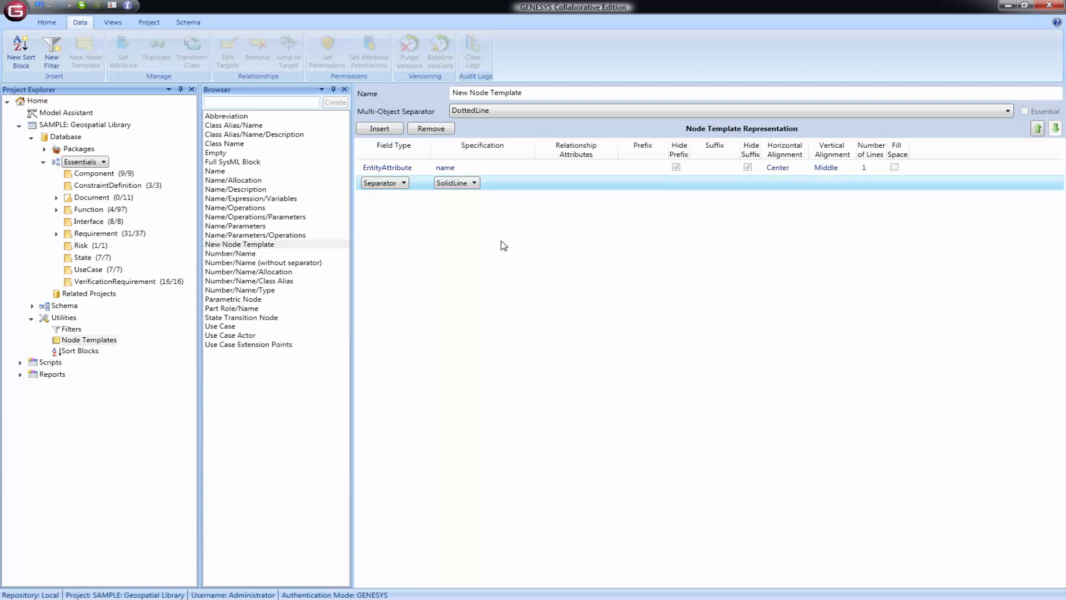
click(474, 184)
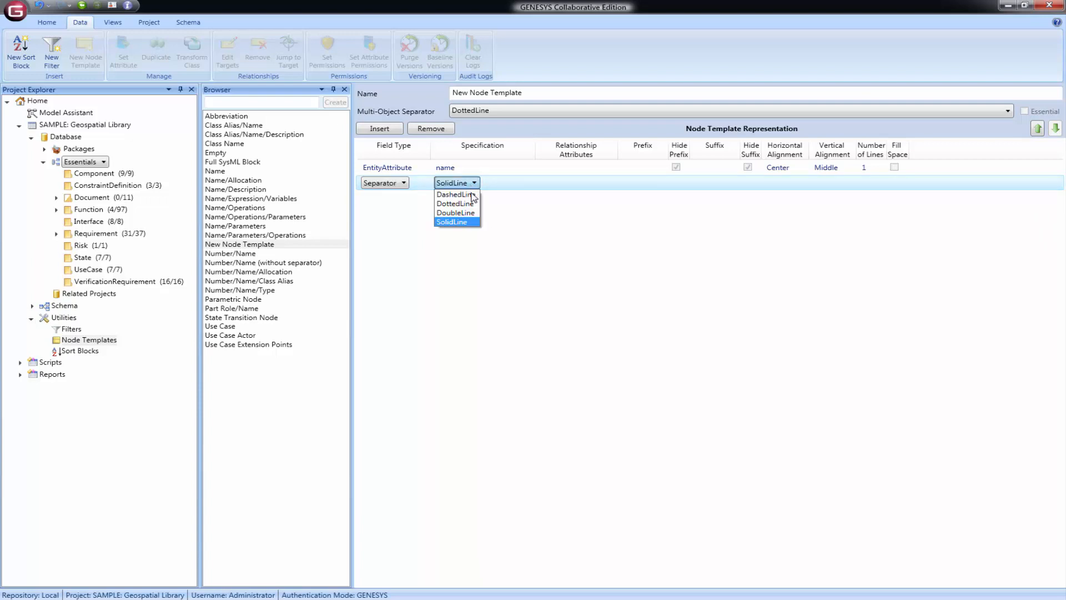
click(466, 222)
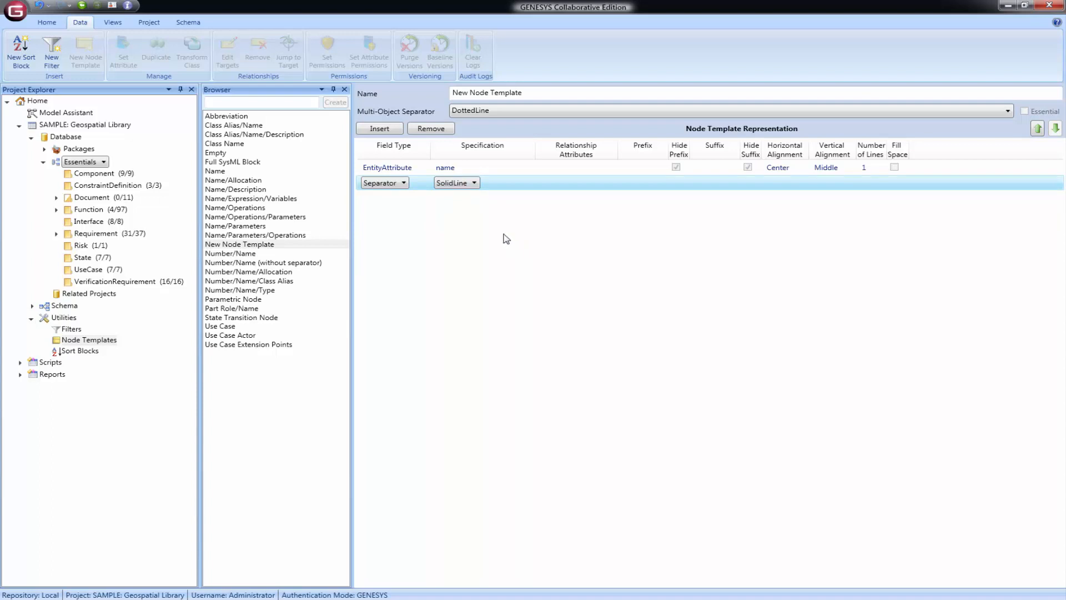
- Insert another field row in the template and move the SolidLine separator above it
click(392, 130)
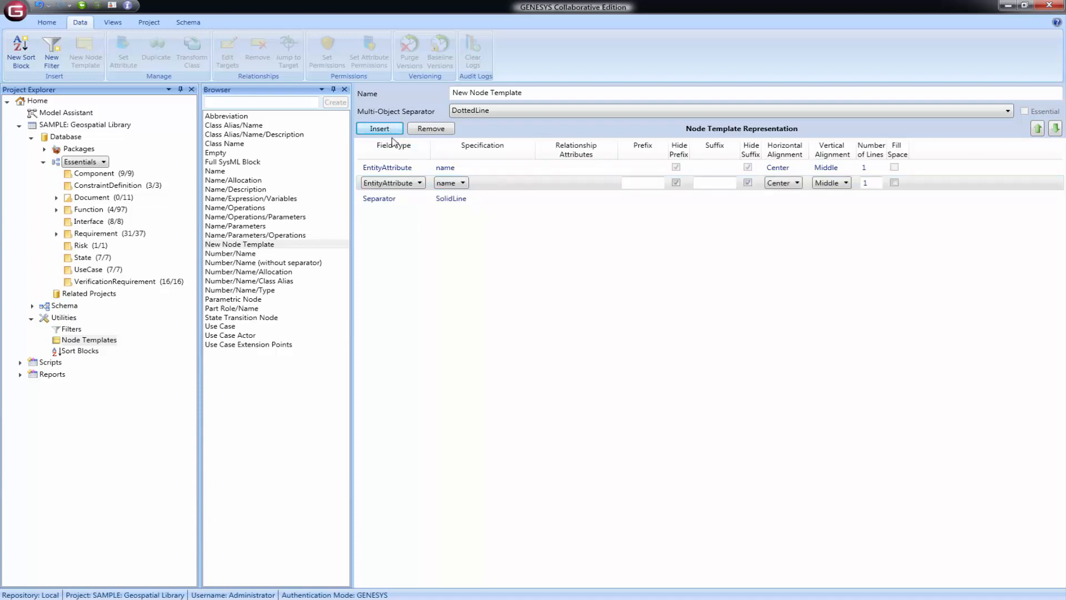
click(502, 202)
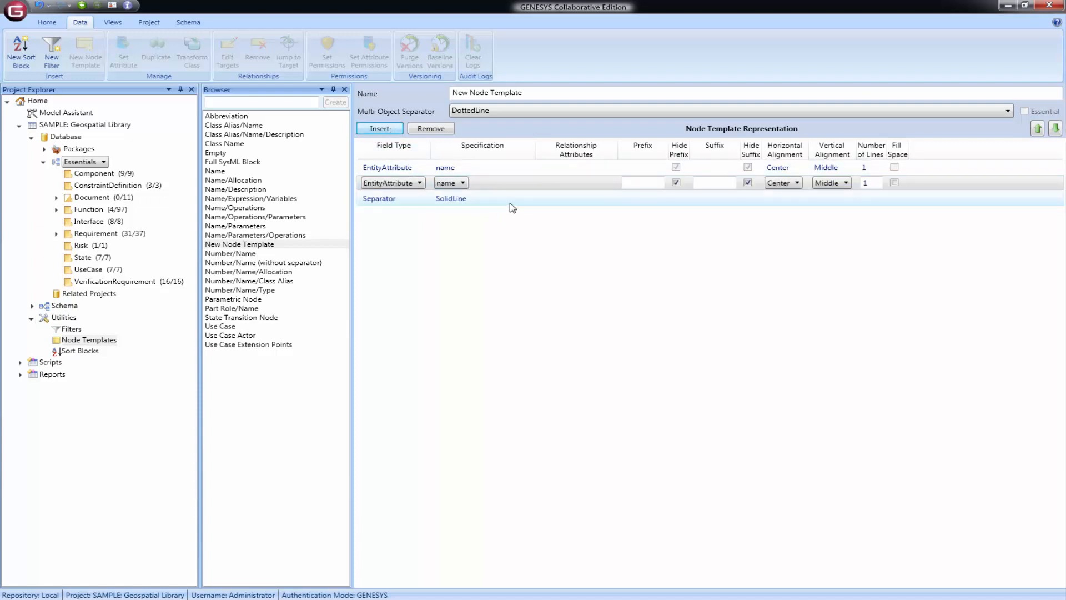
click(1037, 129)
click(554, 202)
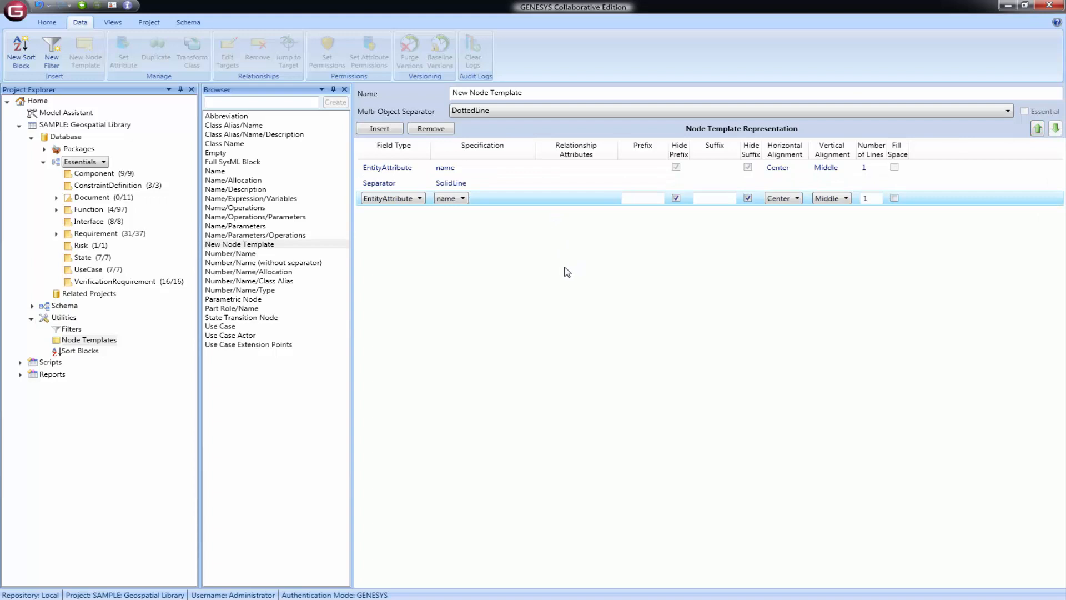
- Change the last row's field type to Relationship with the "built from" specification
click(411, 202)
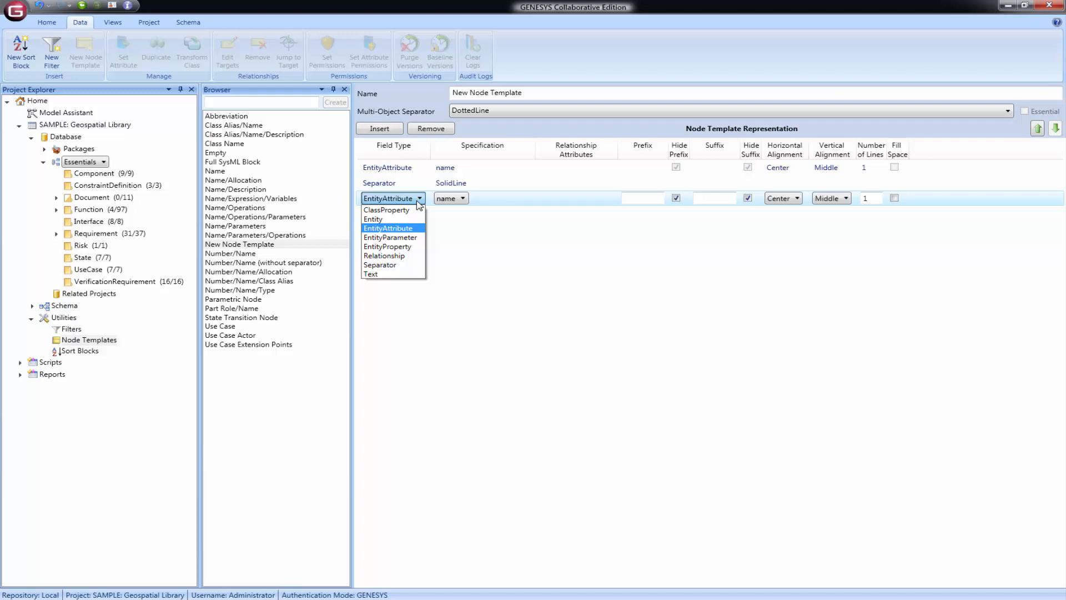
click(397, 255)
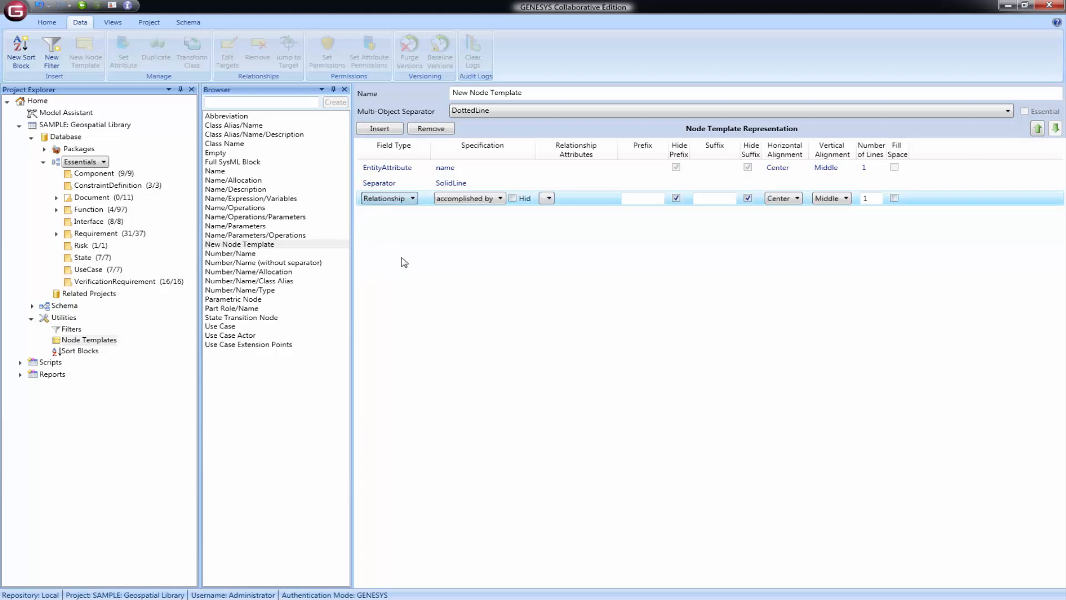
click(500, 198)
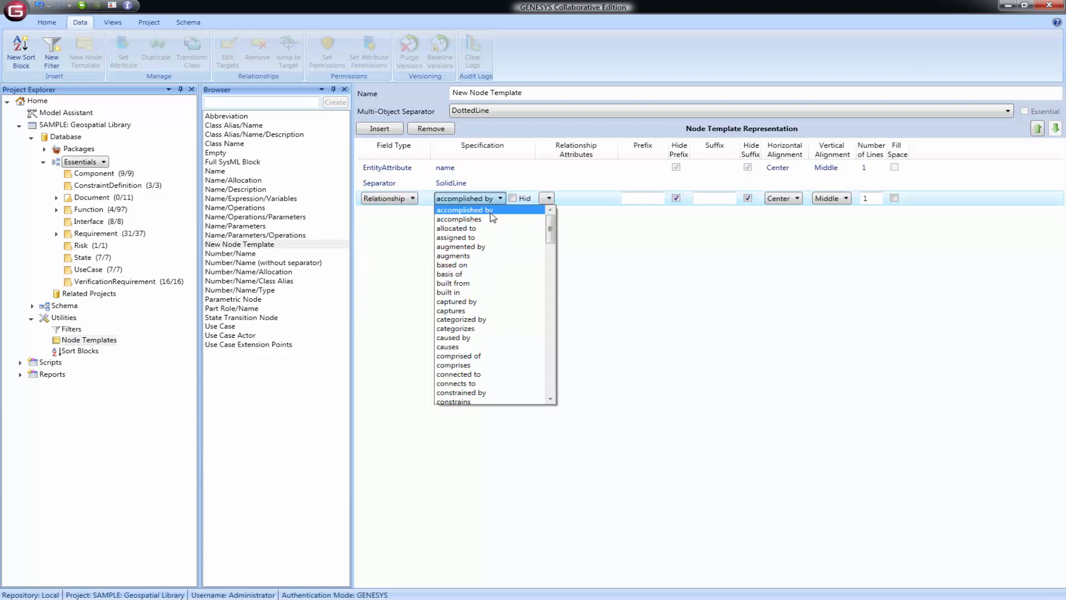
click(485, 288)
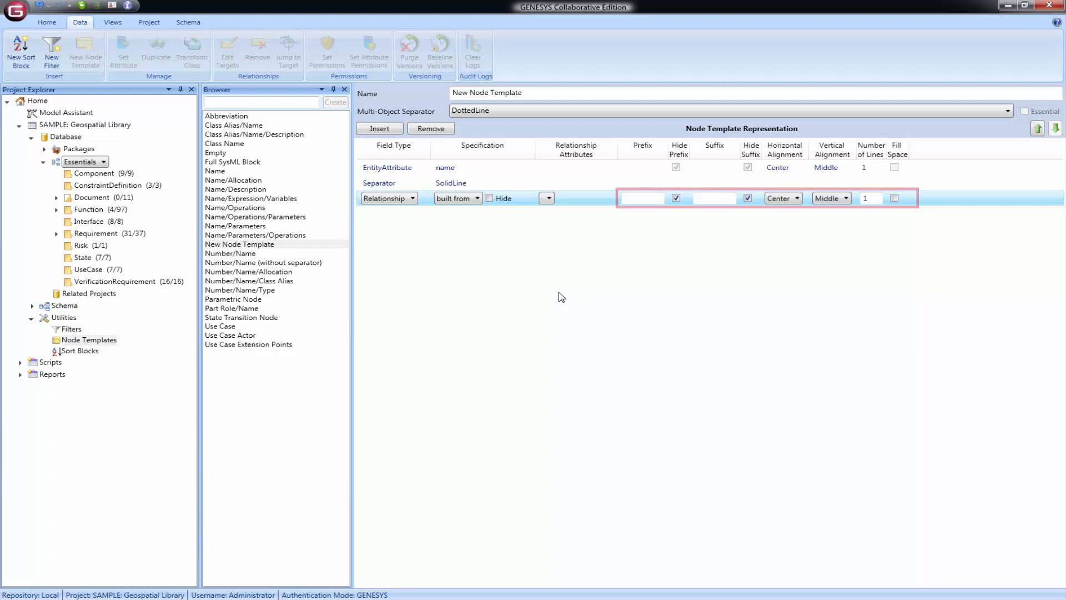
- Enable Fill Space for both the "built from" relationship row and the name attribute row
click(894, 198)
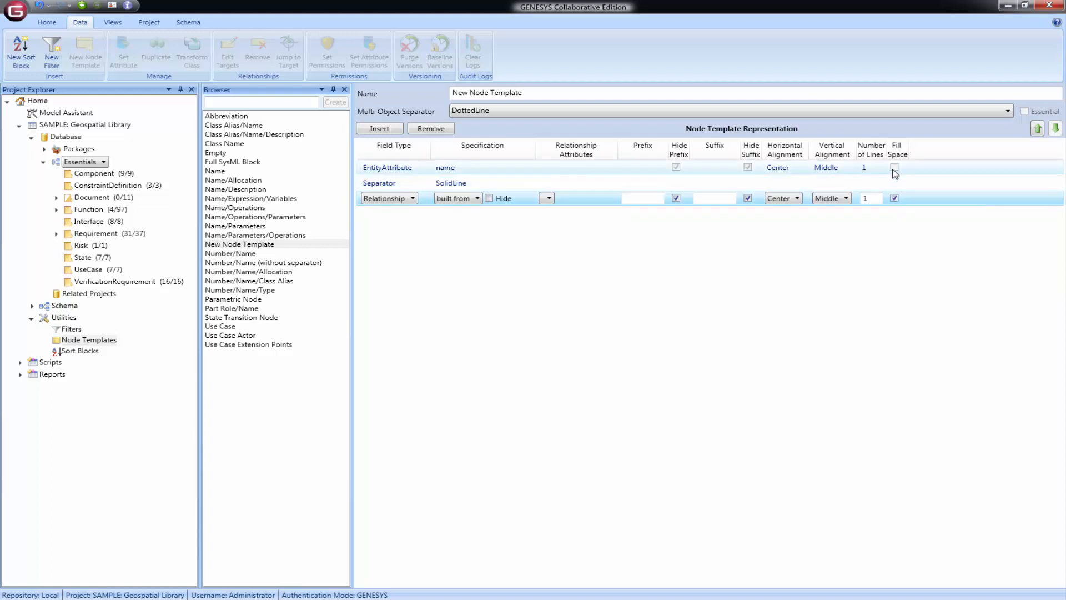
click(894, 167)
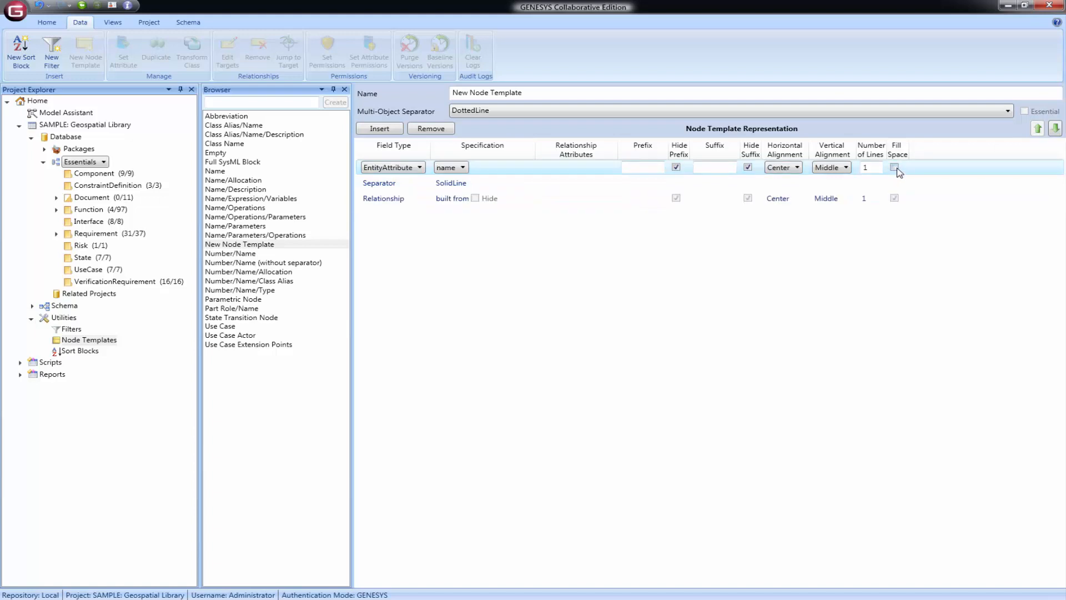
click(894, 167)
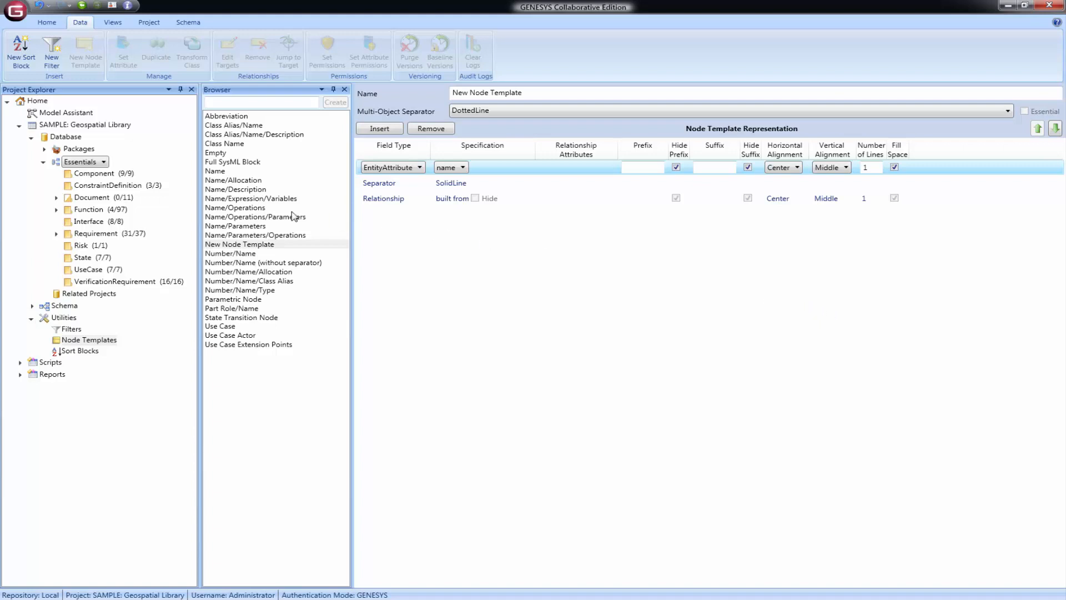
- Open the block definition diagram (BDD) of the Geospatial Library component
click(120, 173)
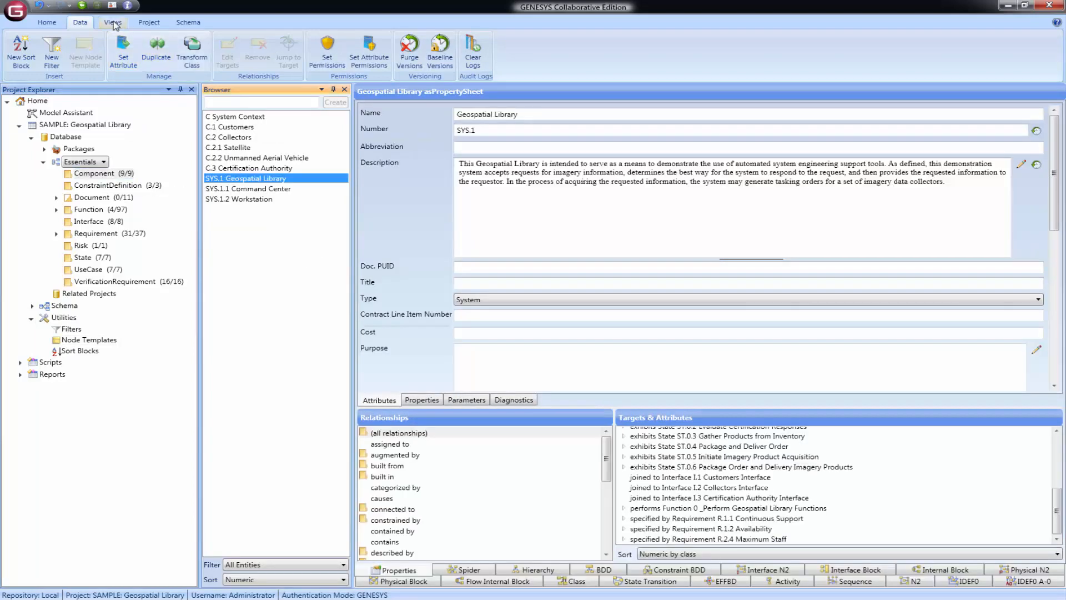
click(113, 22)
click(292, 49)
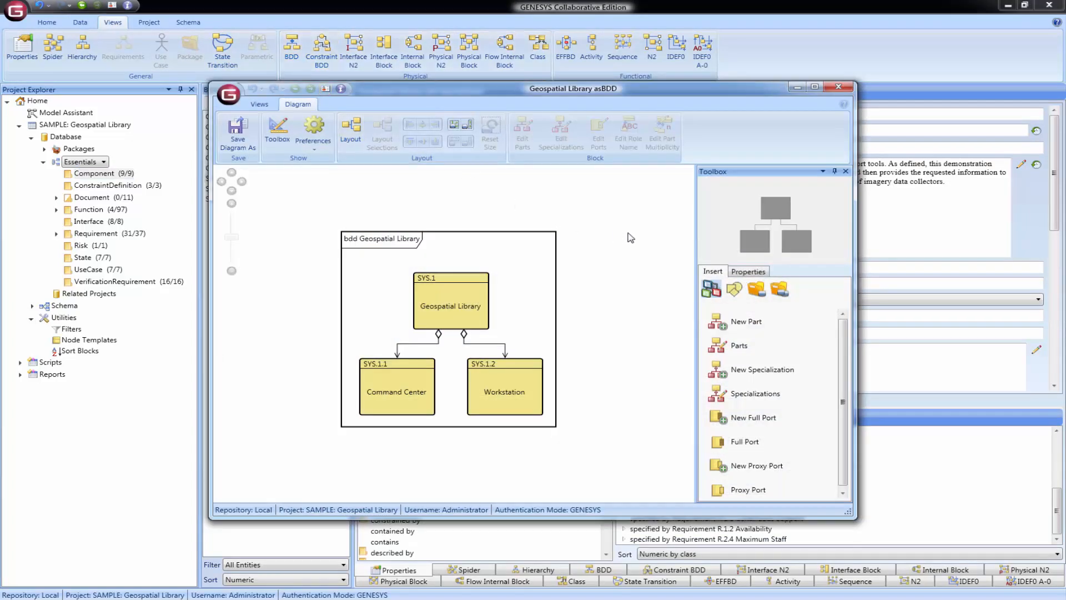
- Open the choice of default node templates in the block definition diagram's properties
click(747, 272)
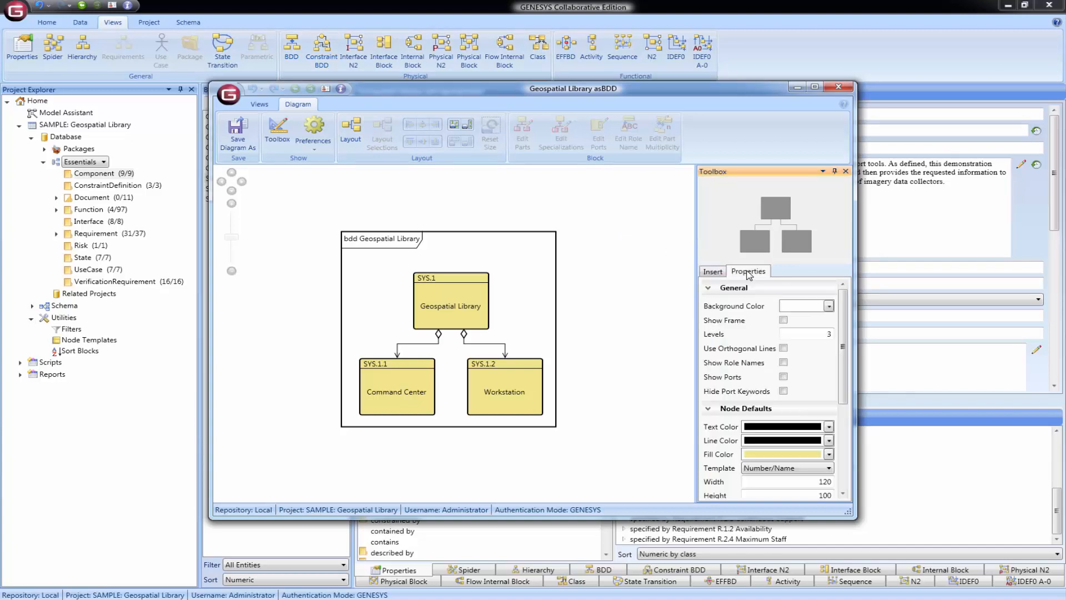
scroll(843, 333, down, 3)
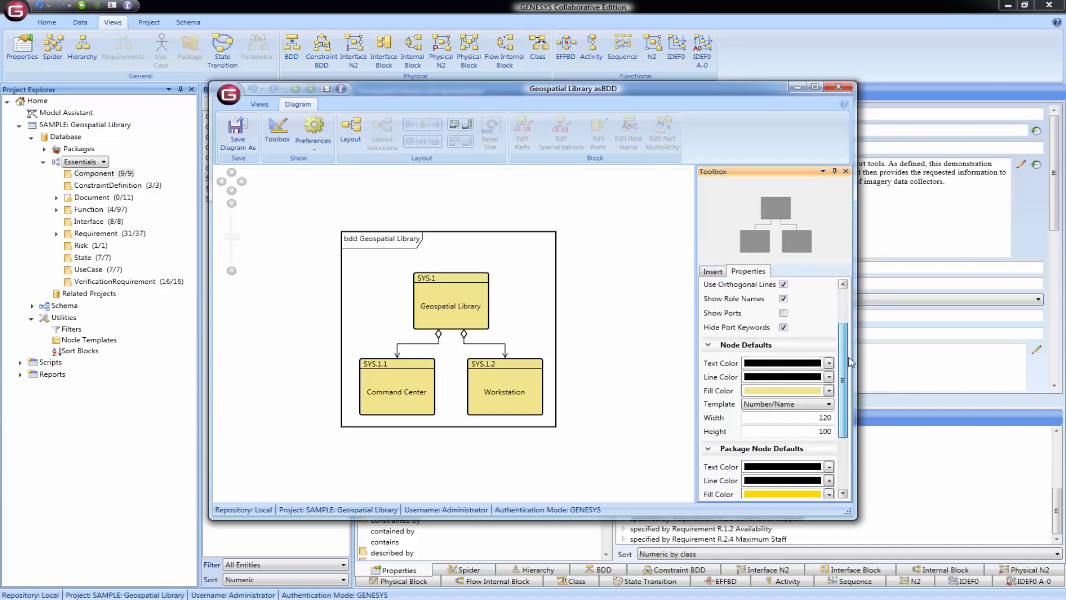
click(812, 399)
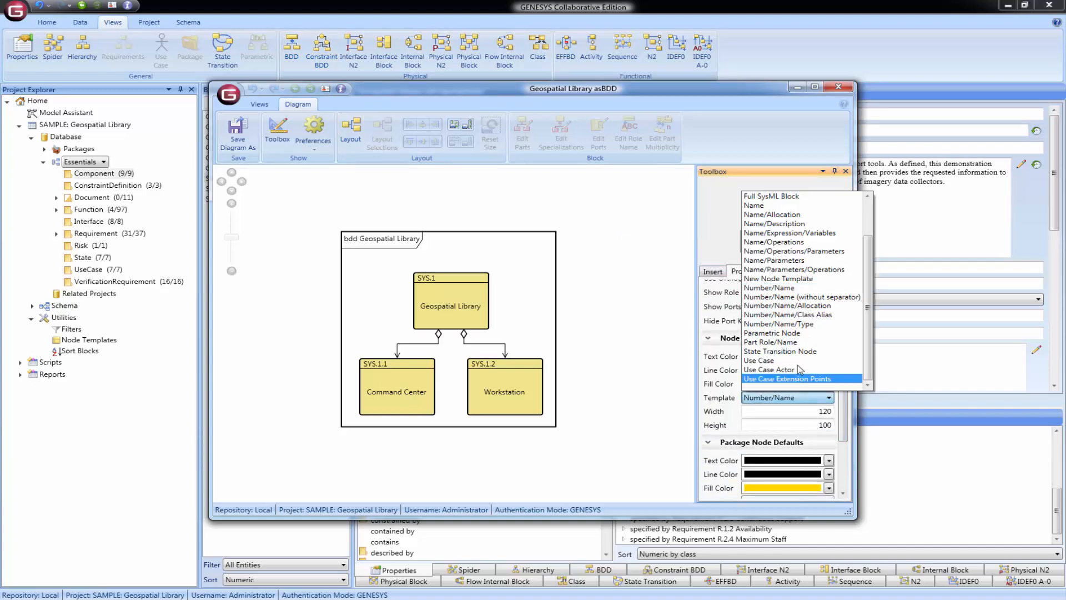